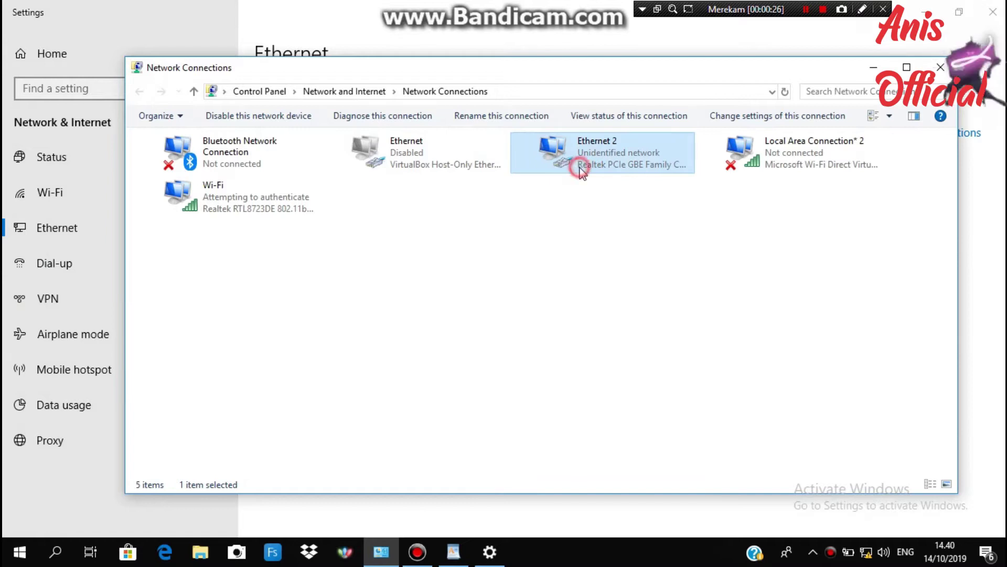
- Change Ethernet 2's IPv4 address to 192.168.2.3 with mask 255.255.255.0 and apply it
click(418, 397)
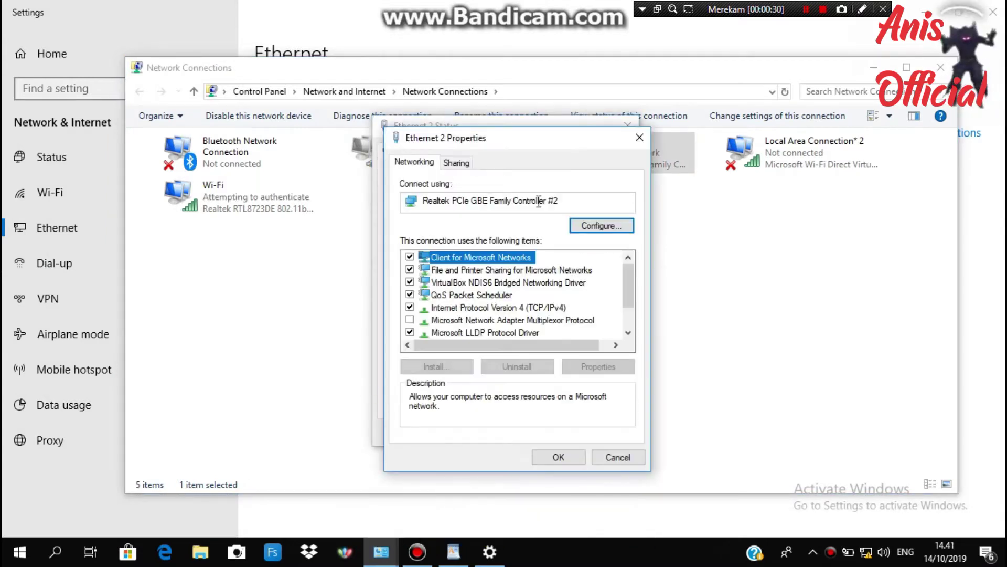
click(462, 310)
double_click(462, 309)
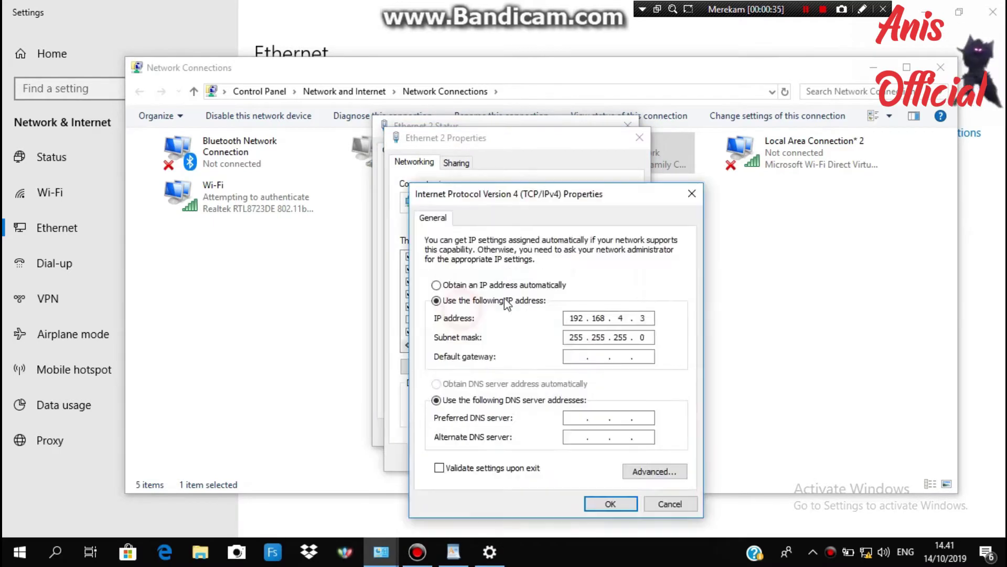
click(650, 315)
key(BackSpace)
key(BackSpace)
key(BackSpace)
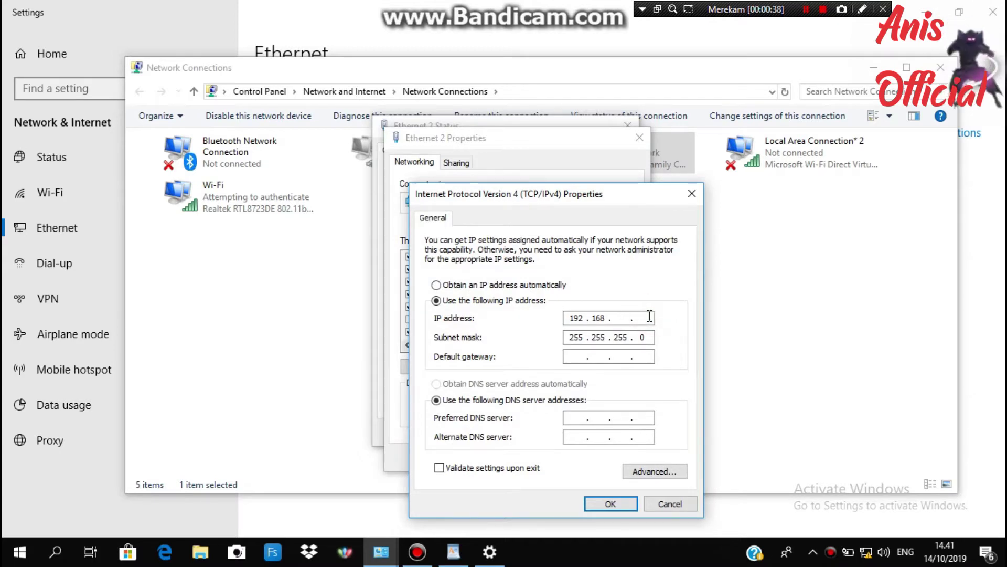
text(2.3)
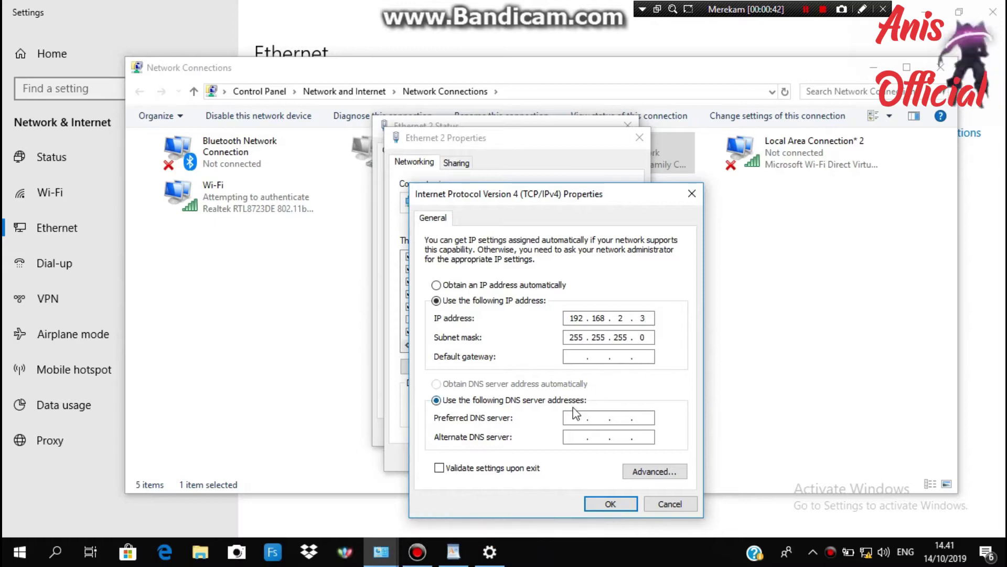
click(612, 503)
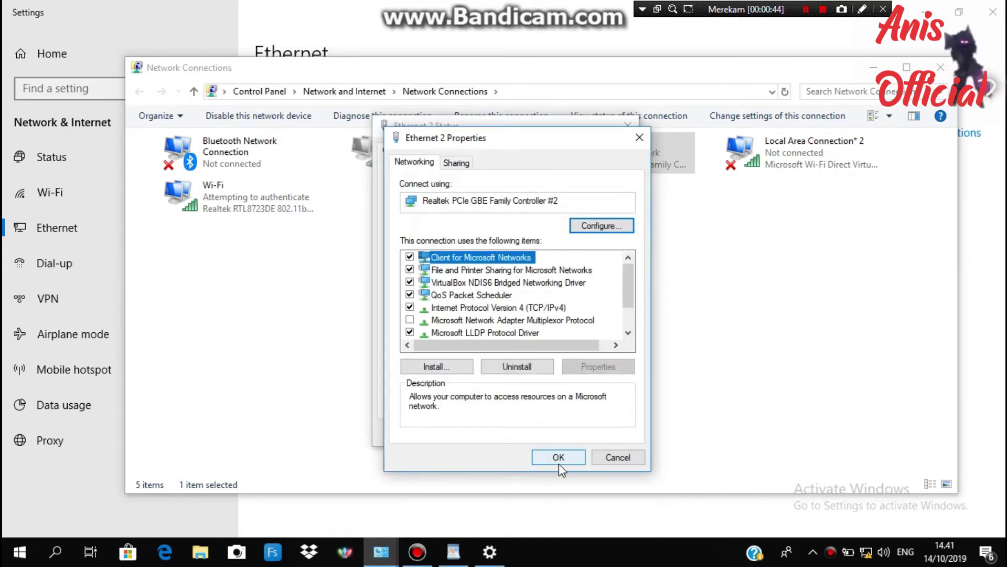
click(558, 459)
click(58, 558)
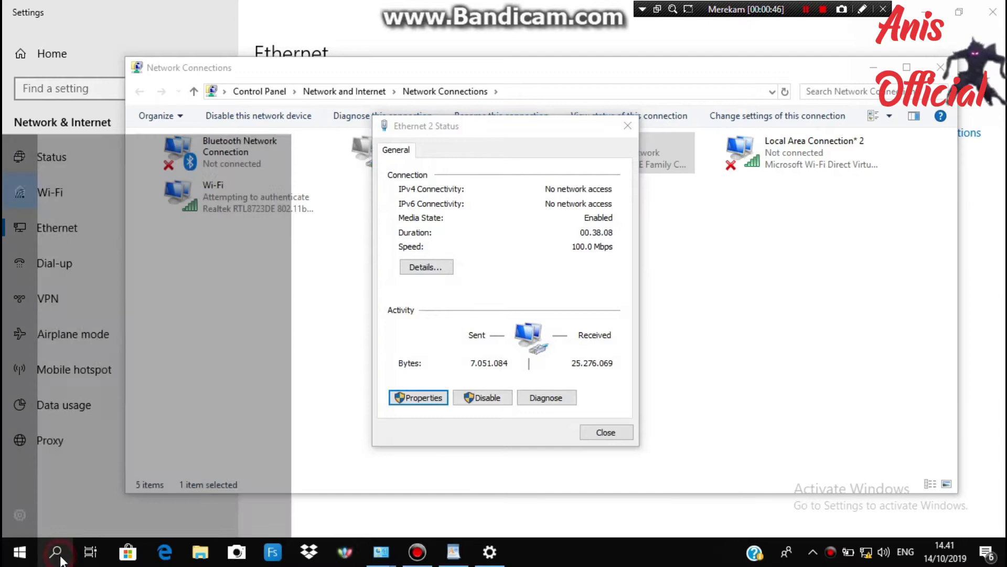
- Open Command Prompt and ping 192.168.2.3
text(cmd)
key(Return)
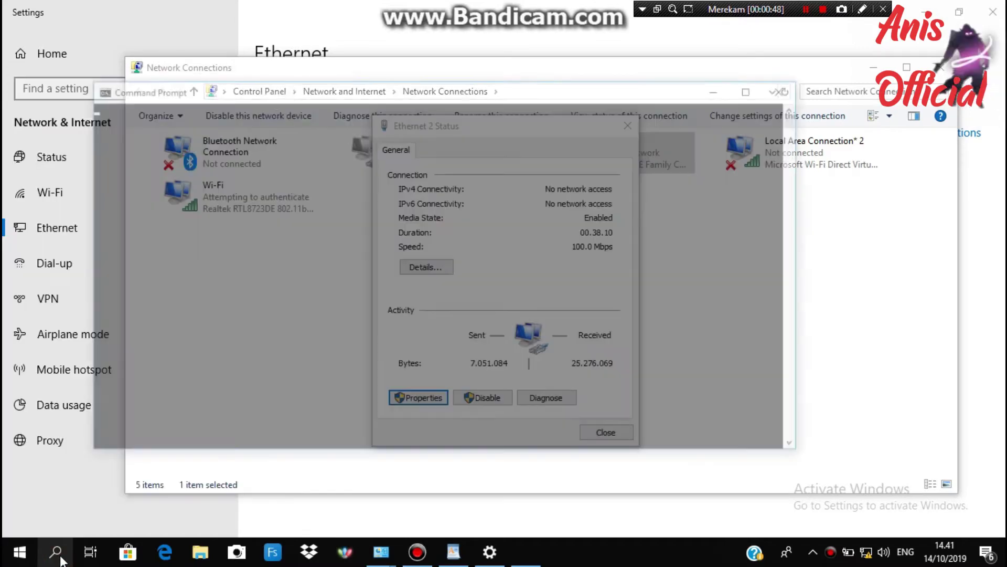
text(PI)
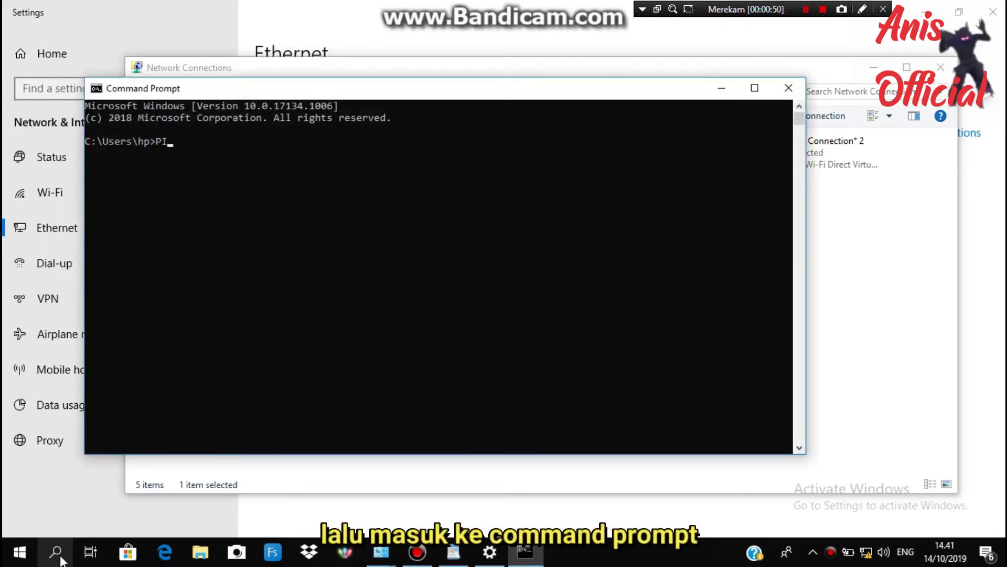
text(NG 192.1)
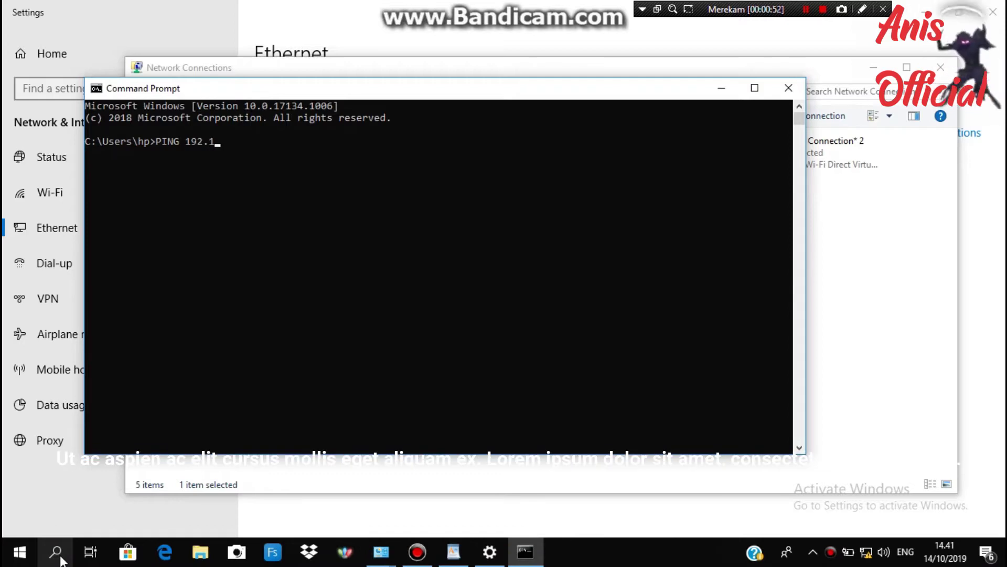
text(68.)
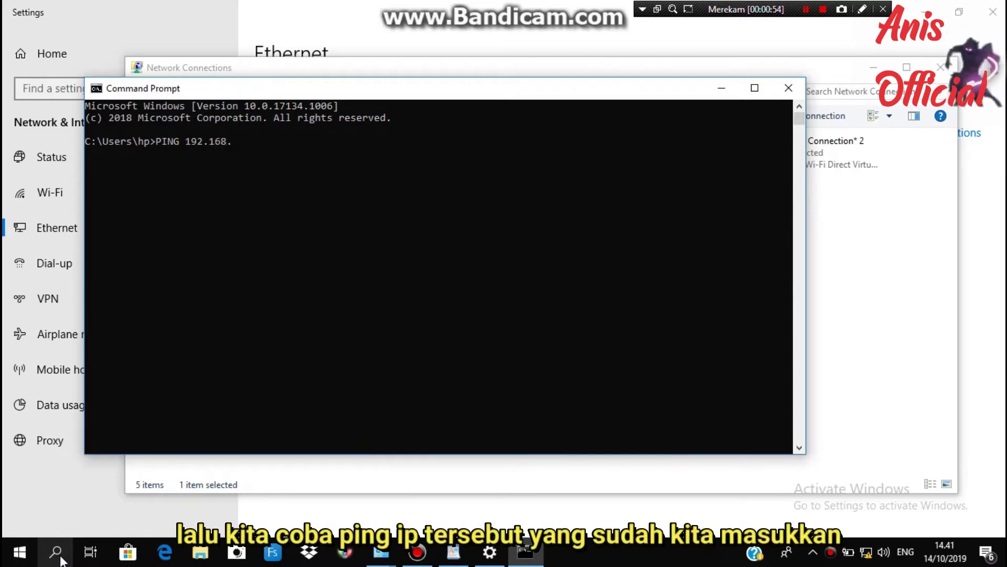
text(2.3)
key(Return)
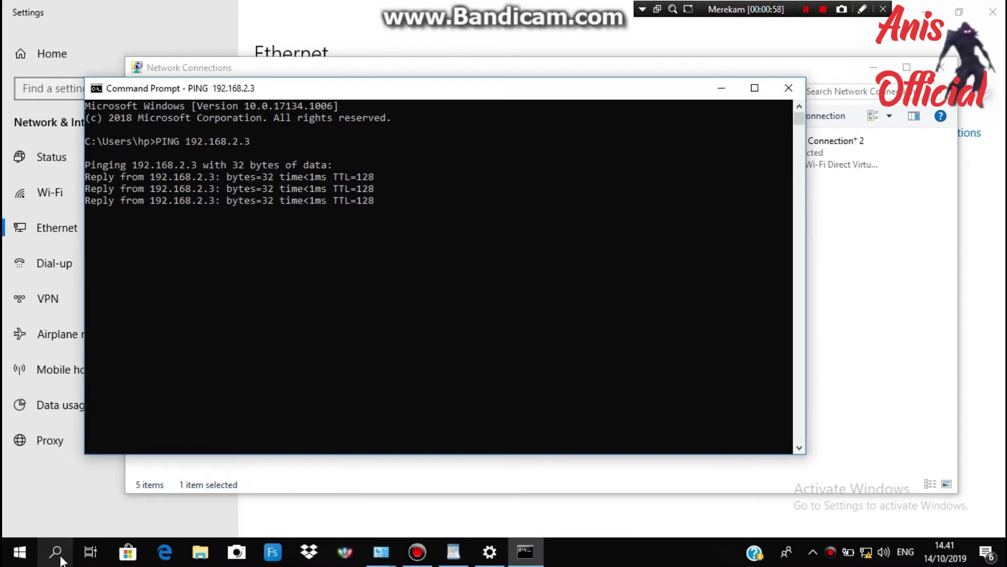
key(Return)
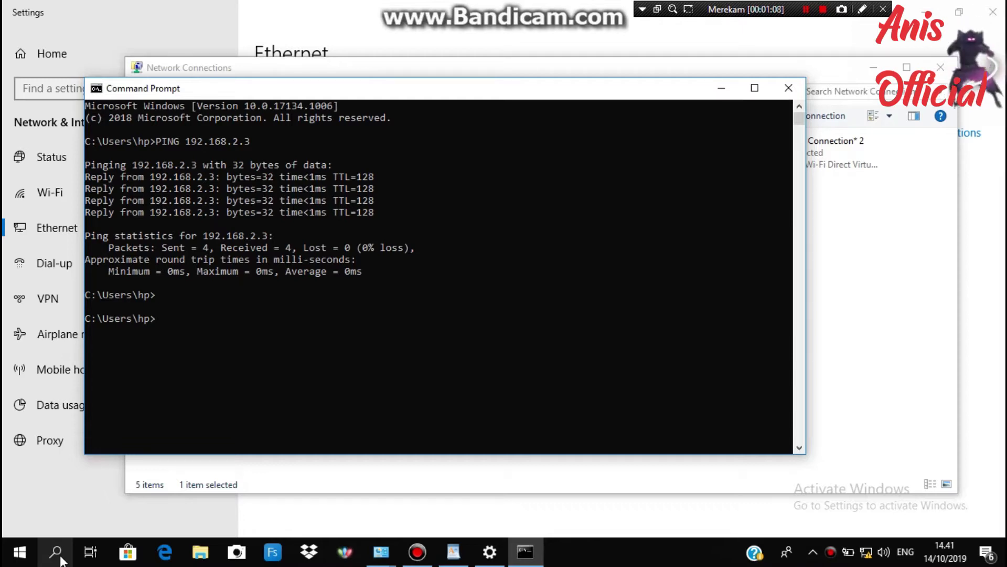
- Ping 192.168.2.2 and 192.168.2.1, stopping the last ping with Ctrl+C
text(PING 192.168.2.2)
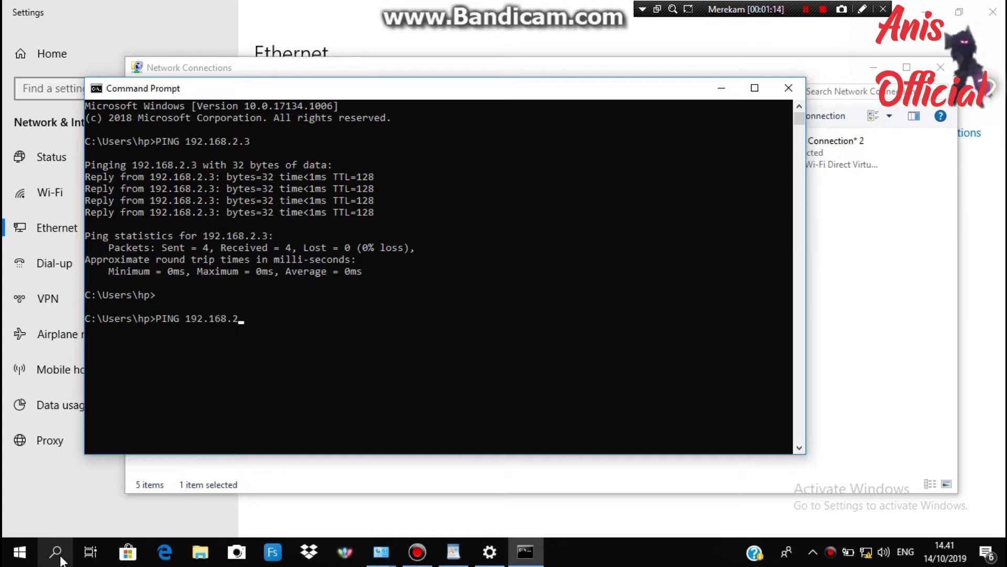
key(Return)
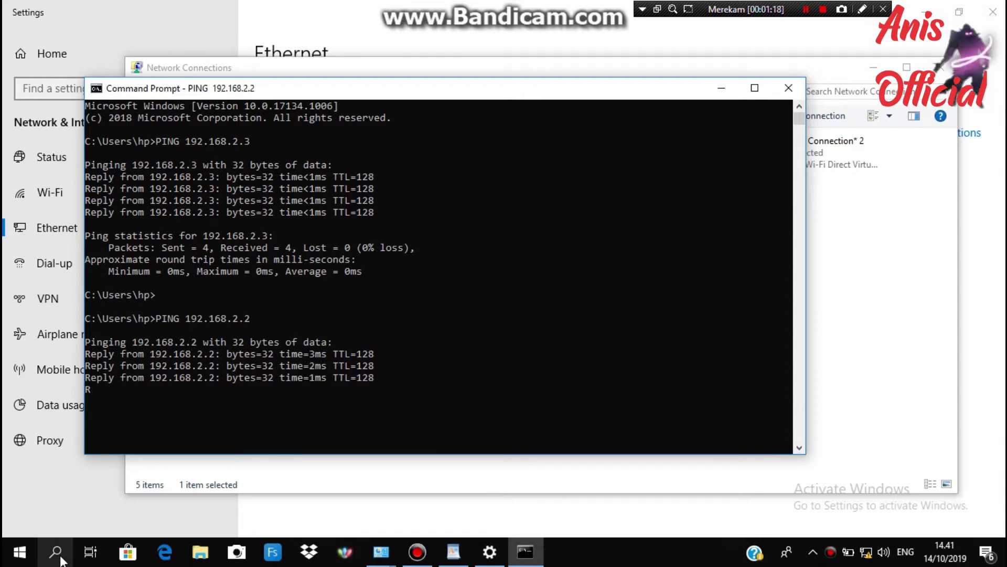
text(PING 192)
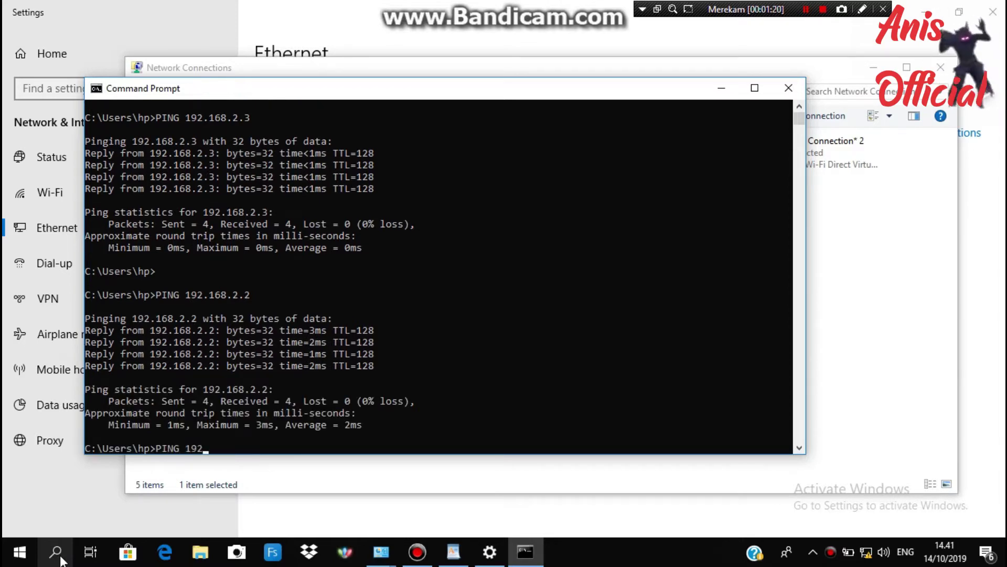
text(.168.2.1)
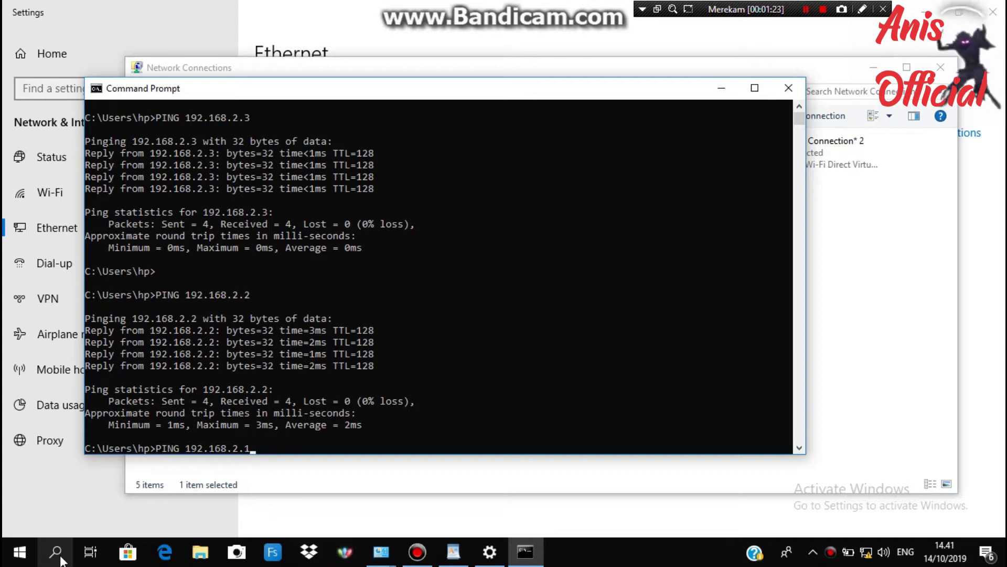
key(Return)
key(ctrl+c)
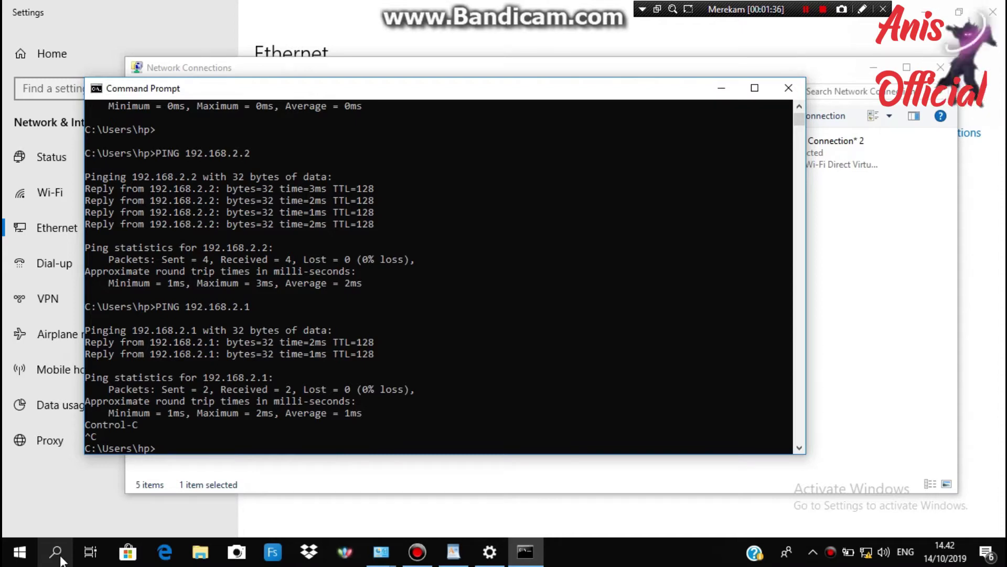
- Ping 192.168.2.3 once more, stop it, and close Command Prompt
text(PING 192.168.2.3)
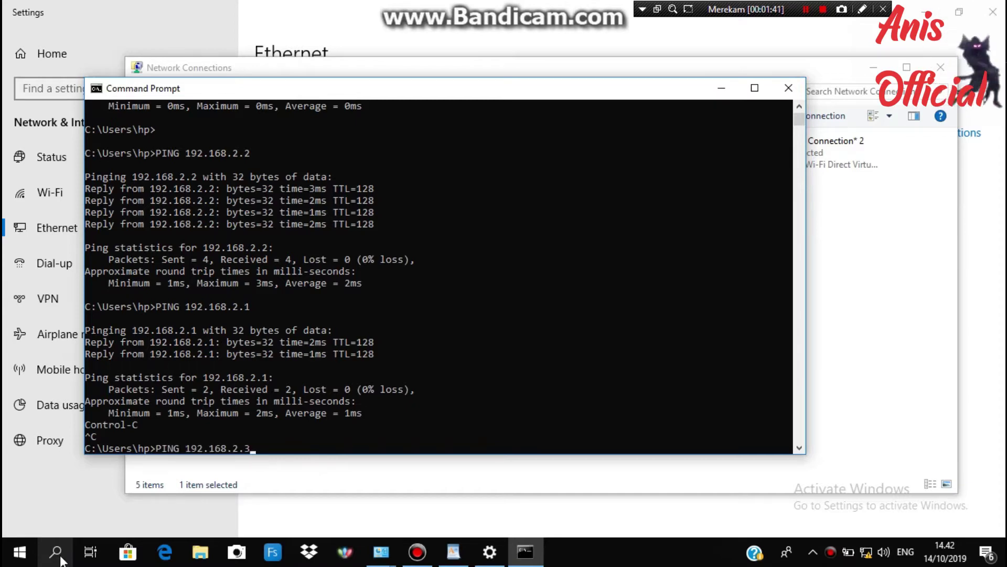
key(Return)
key(ctrl+c)
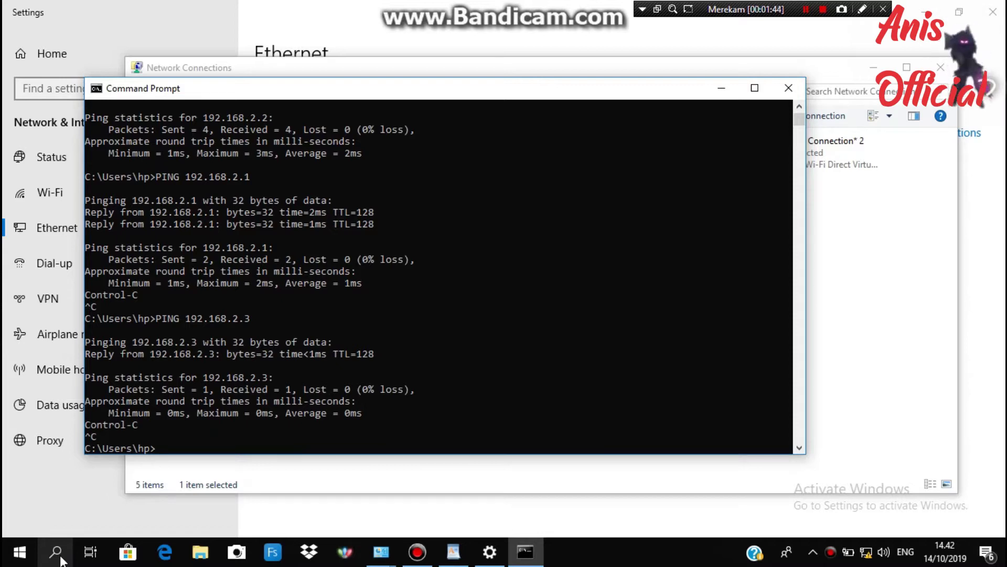
click(786, 88)
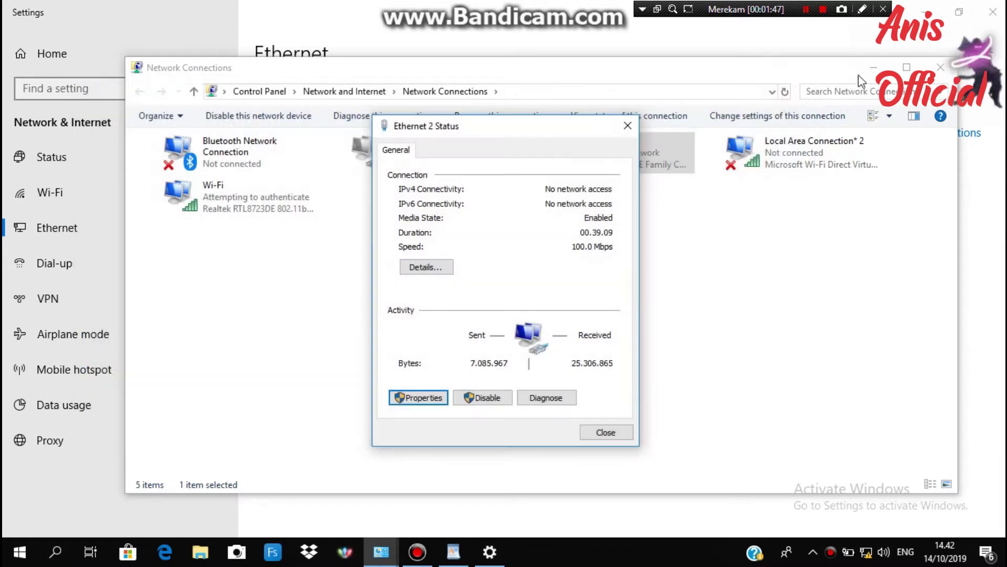
- Close the Ethernet 2 status window and go from Control Panel's Hardware and Sound to Devices and Printers
click(627, 126)
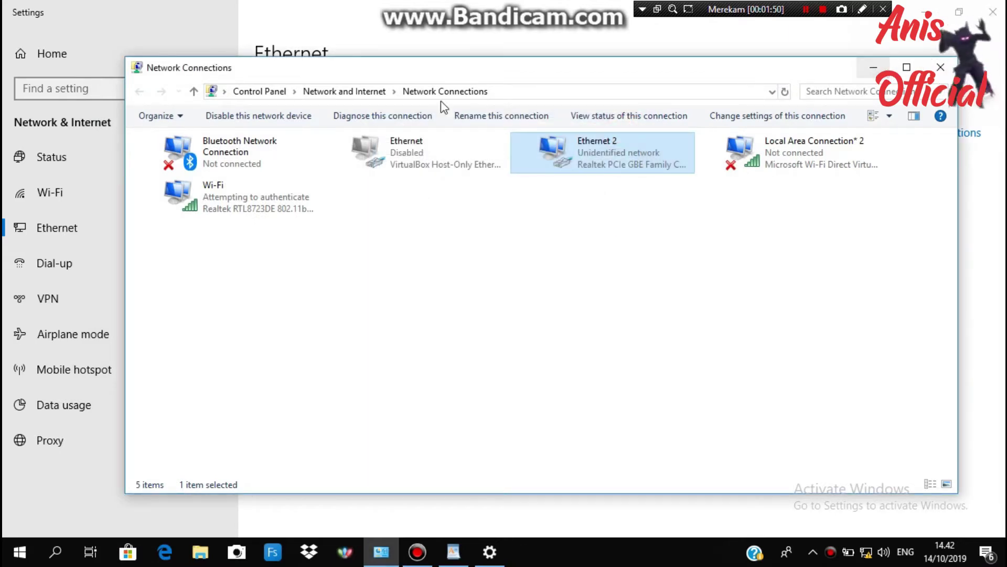
click(267, 91)
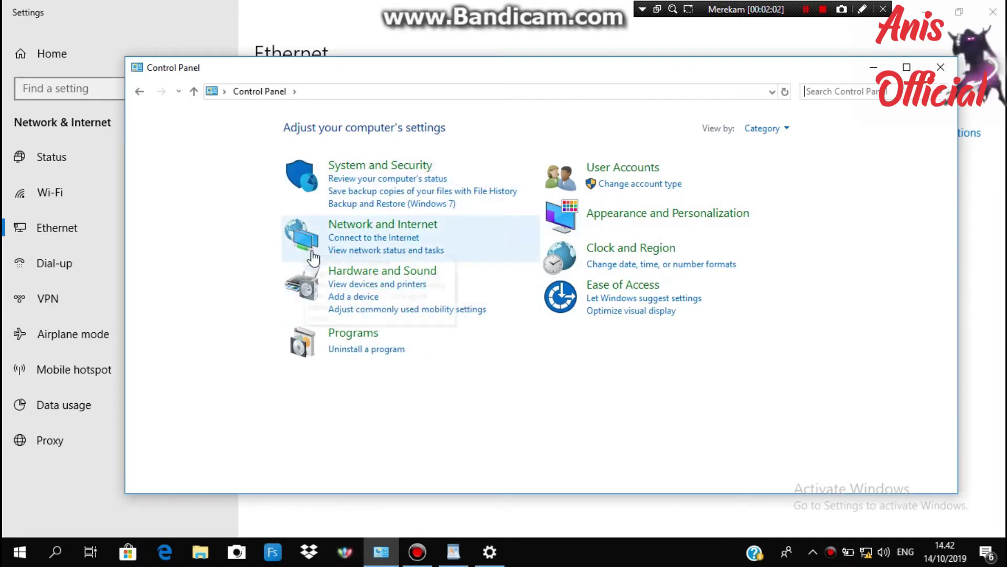
click(312, 286)
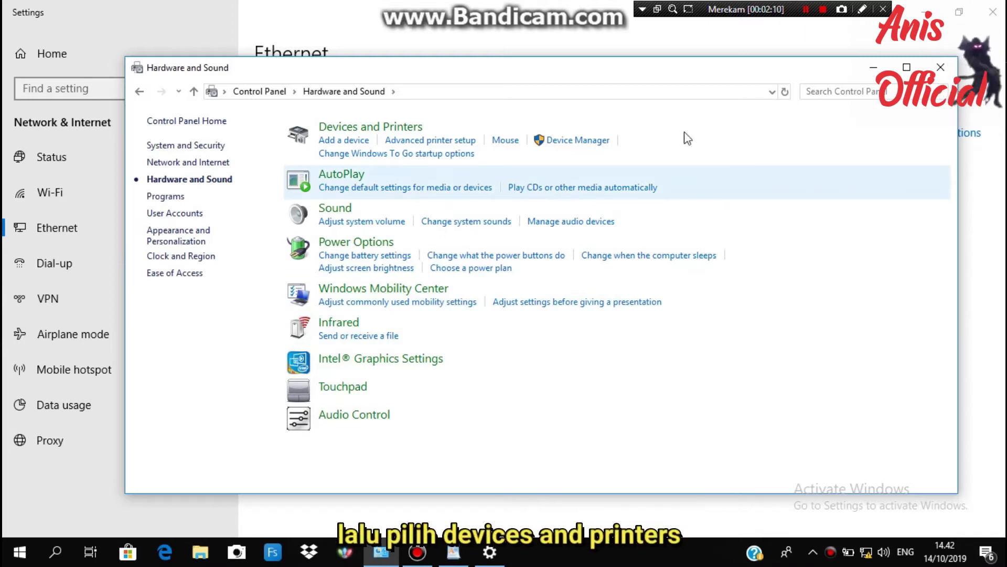
click(336, 127)
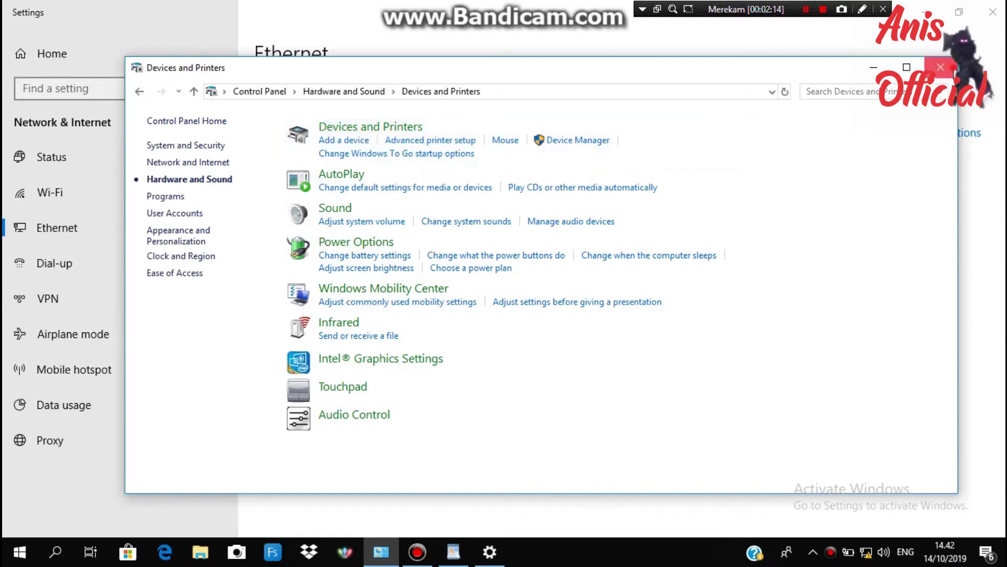
- Close the Control Panel window
click(941, 67)
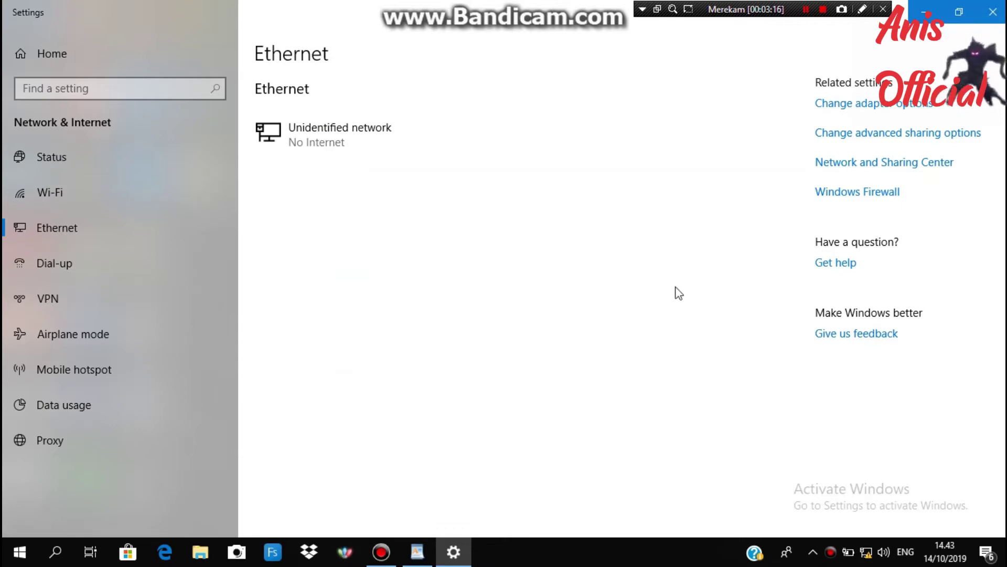
- Connect to the Canon MP280 series printer shared on ILA, then minimize the open windows
click(203, 538)
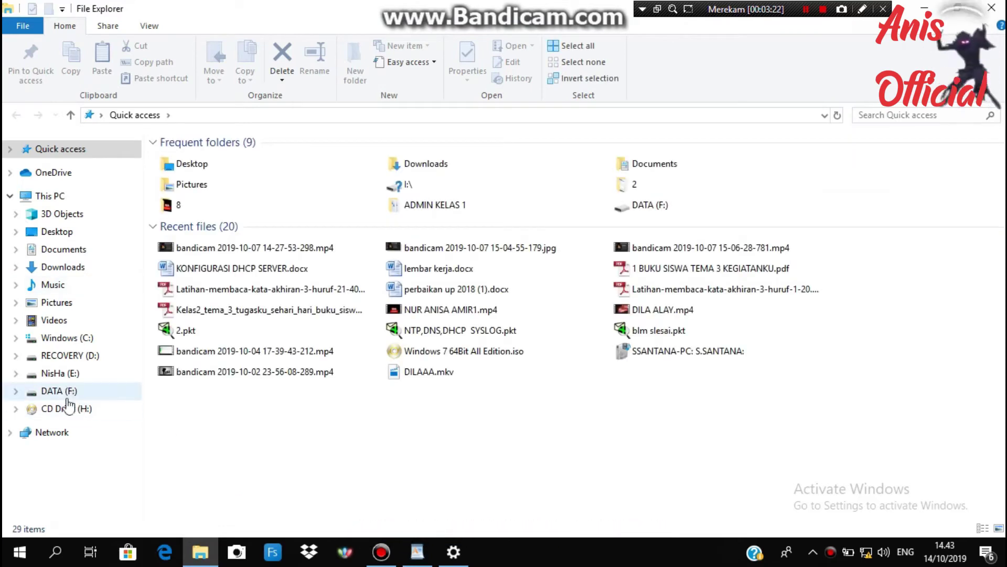
click(62, 432)
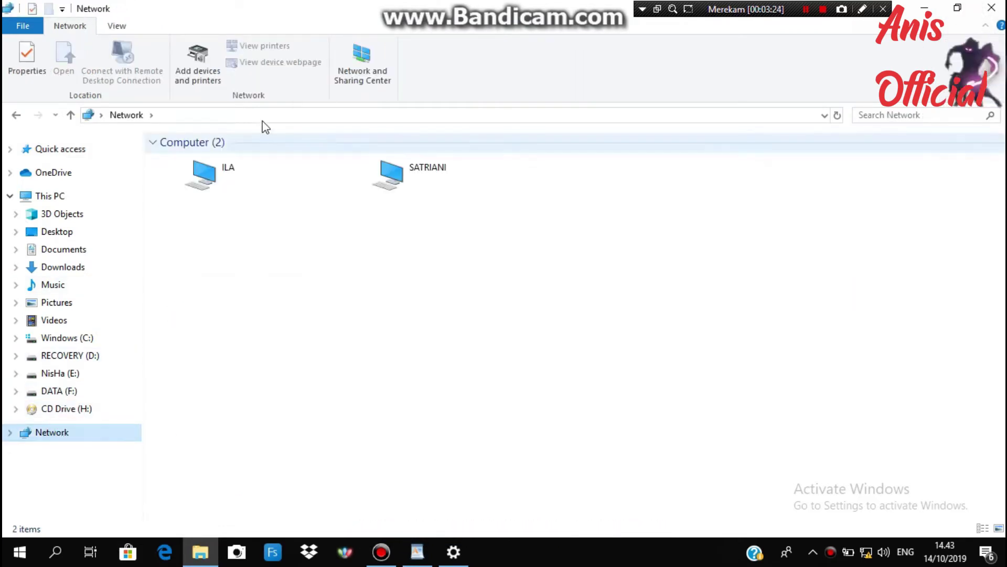
double_click(210, 176)
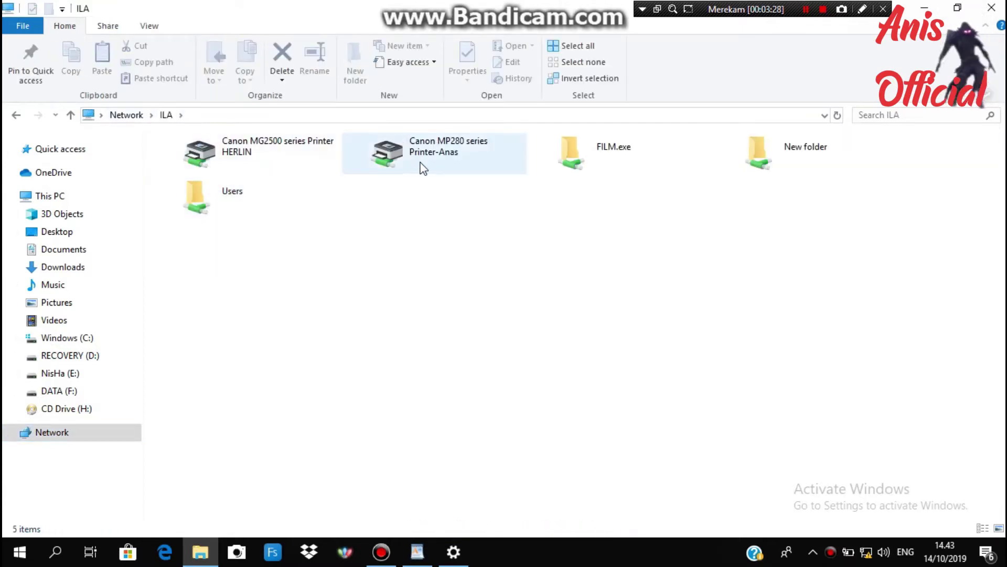
right_click(421, 163)
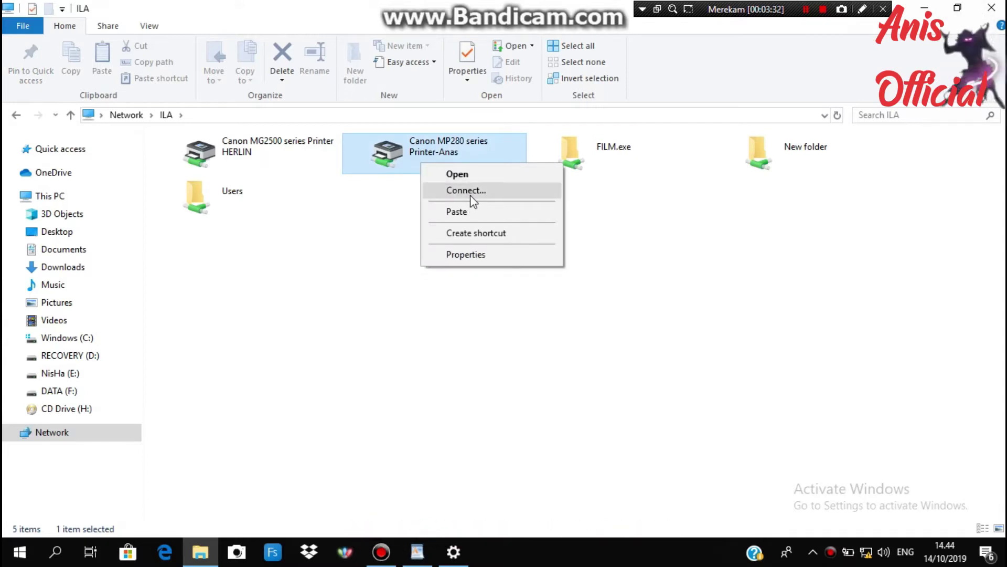
click(471, 196)
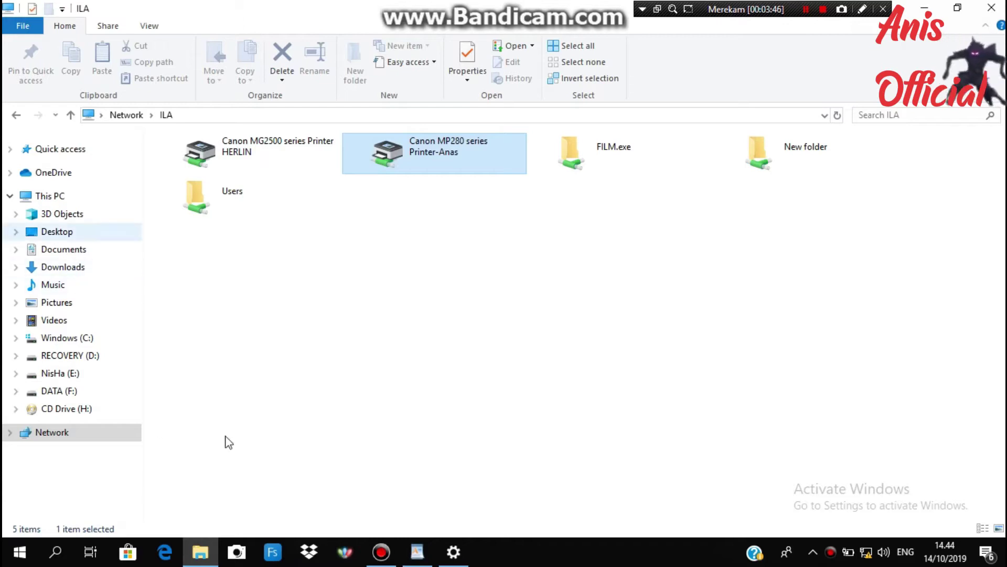
click(924, 8)
click(926, 6)
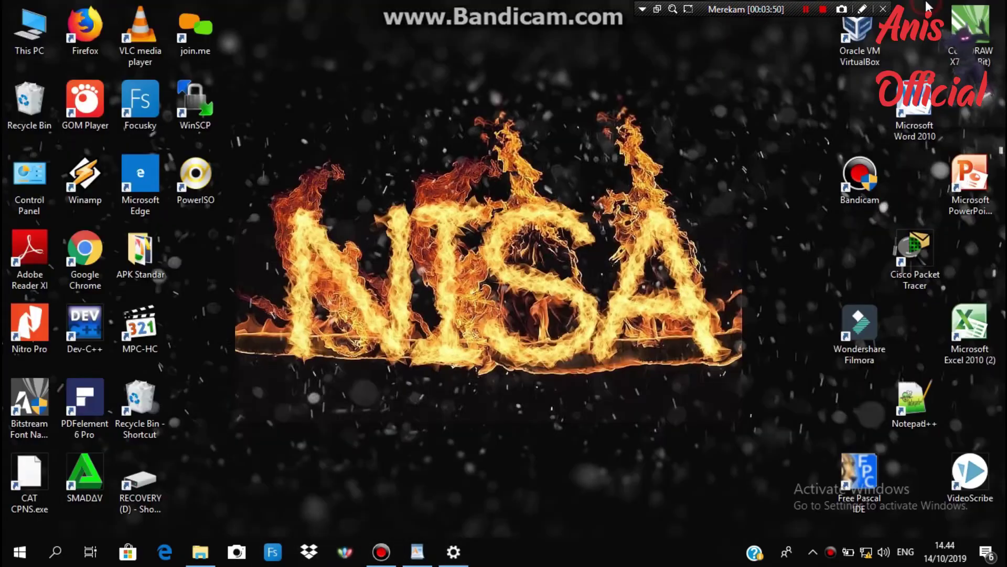
- Launch Word 2010 with a blank document, close the Activation Wizard and delete the stray character
double_click(929, 108)
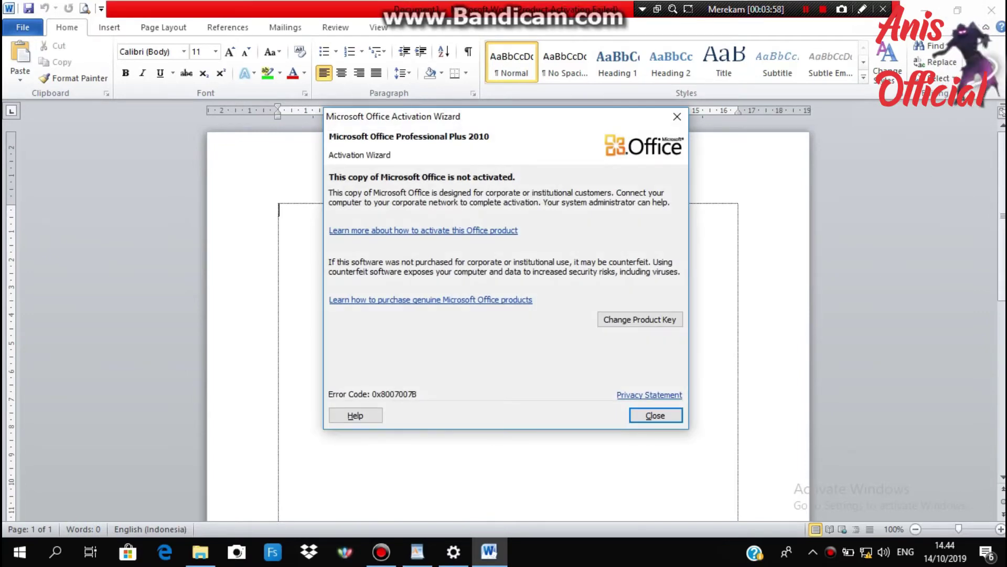
click(655, 415)
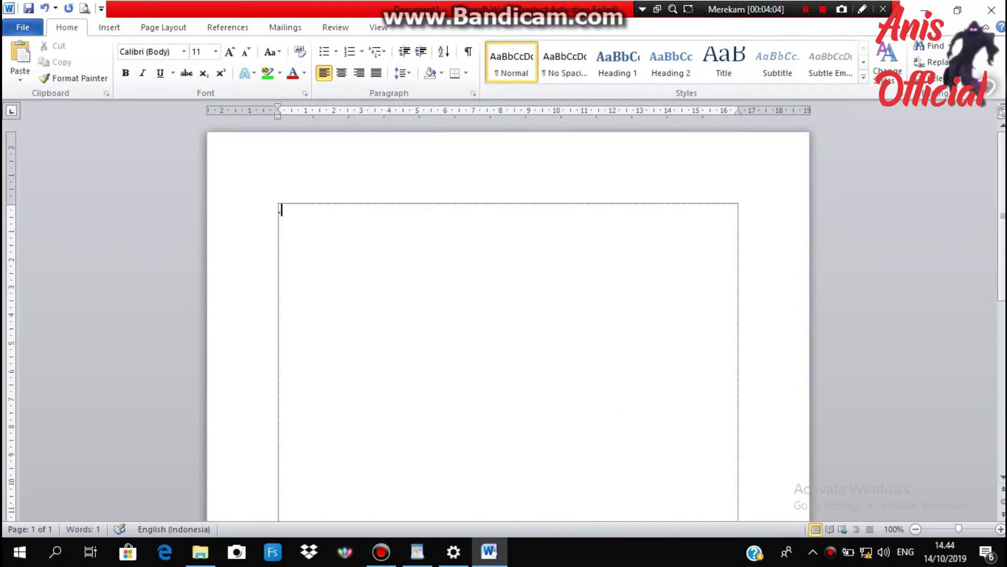
key(BackSpace)
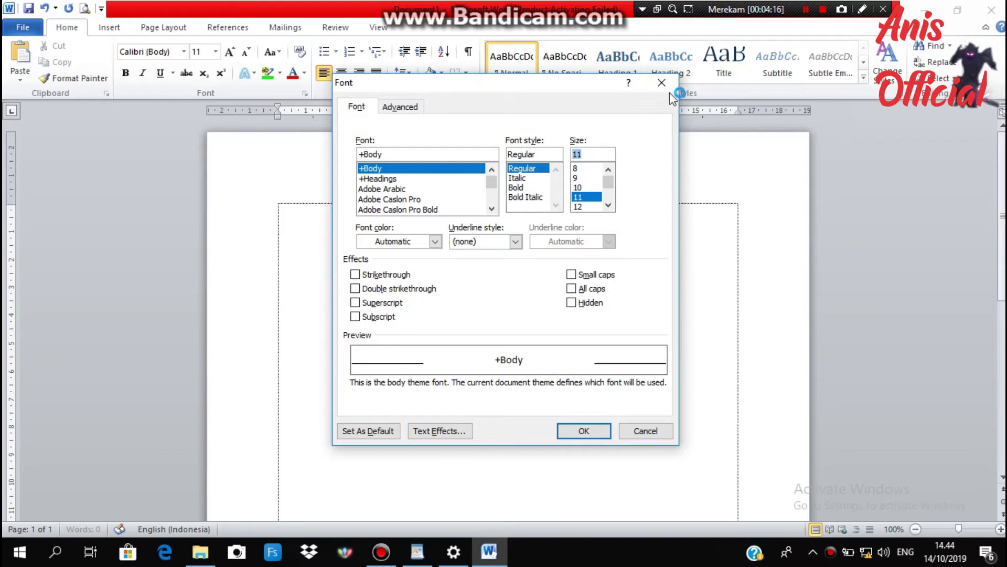
click(661, 82)
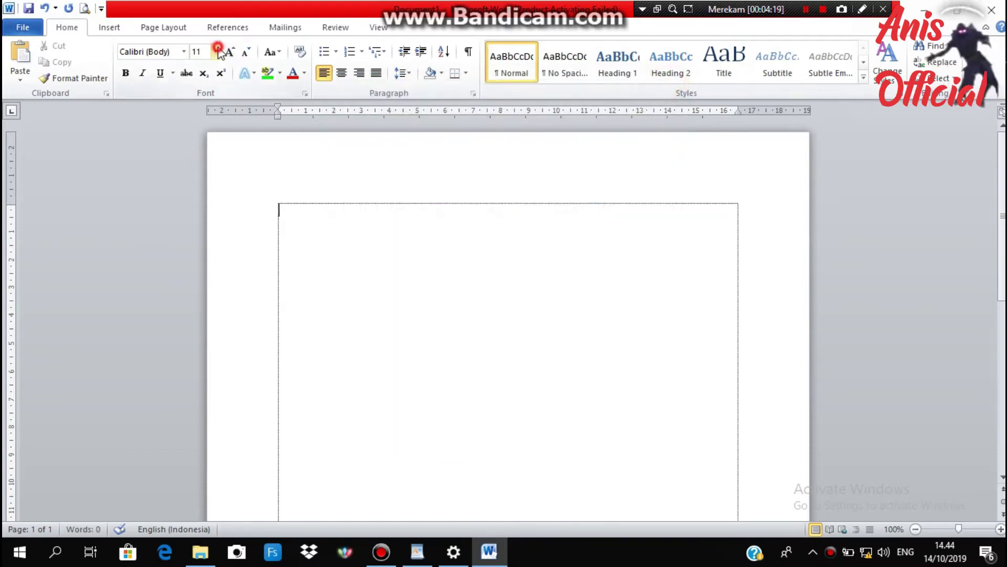
- Set the font size to 12, then enlarge it step by step to 48
click(217, 49)
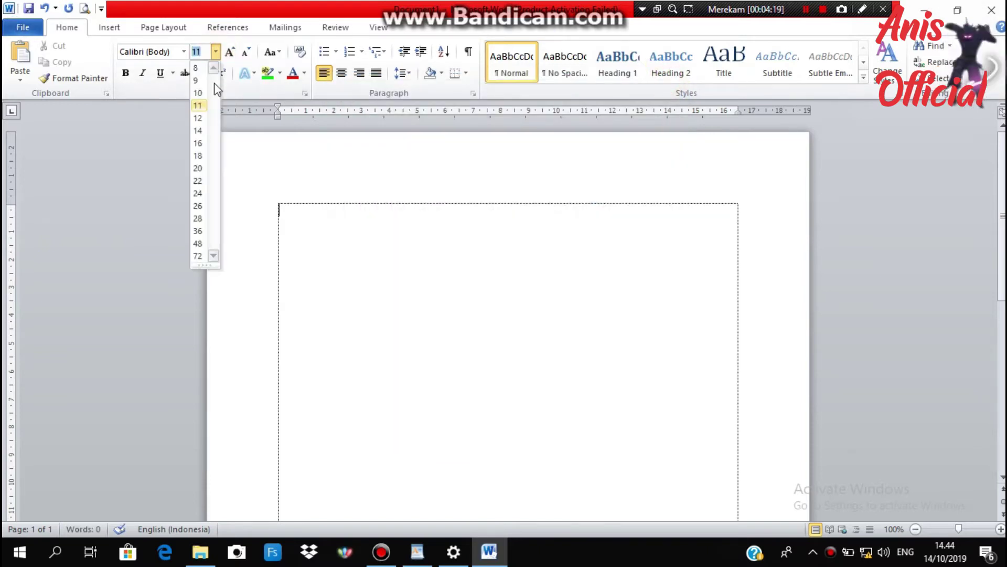
click(203, 119)
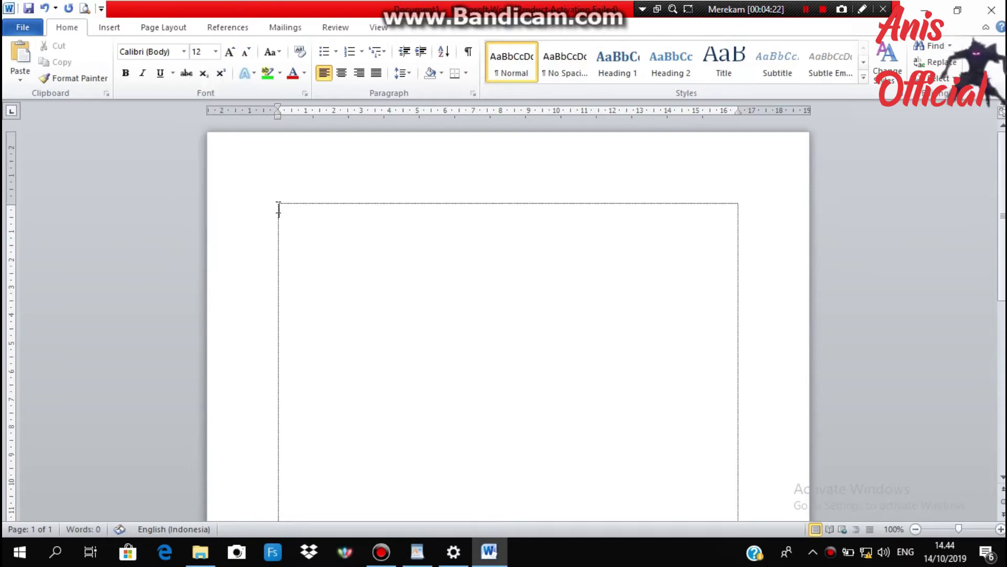
text(a)
key(BackSpace)
text(an)
key(BackSpace)
key(BackSpace)
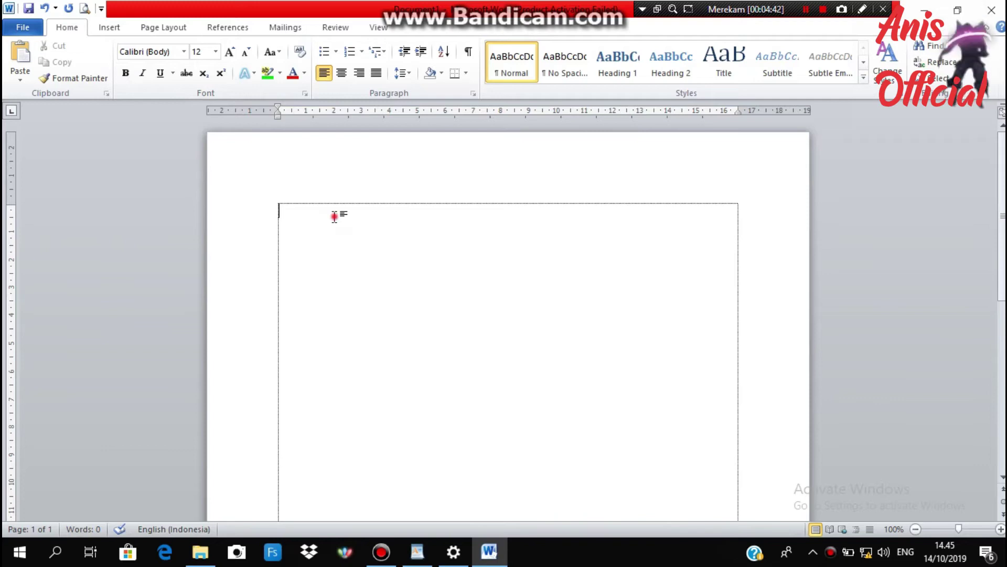
click(229, 59)
click(229, 60)
click(229, 60)
click(229, 60)
click(229, 60)
click(229, 60)
click(229, 60)
click(229, 60)
click(229, 59)
click(229, 60)
click(342, 73)
text(ANIS AB)
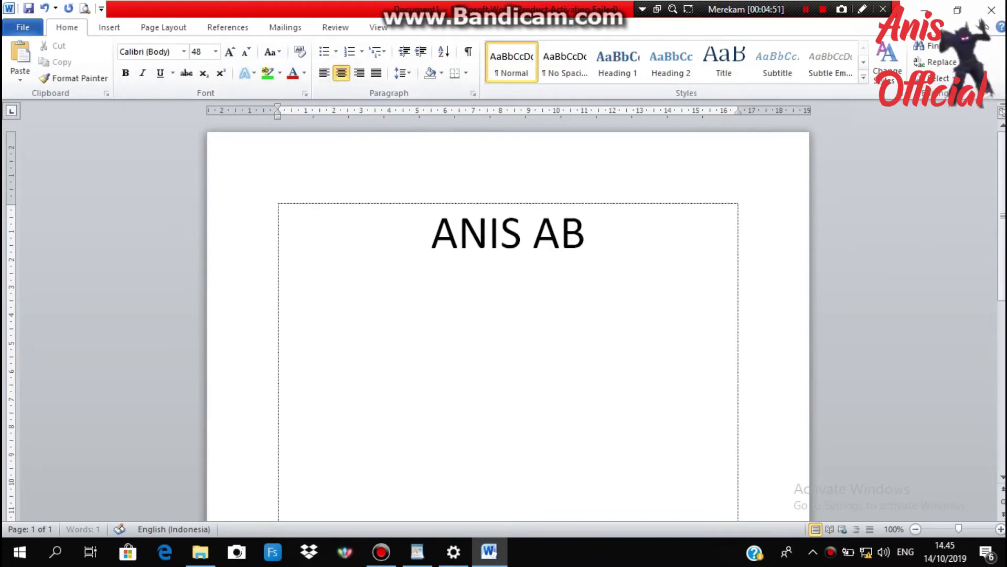
text(D)
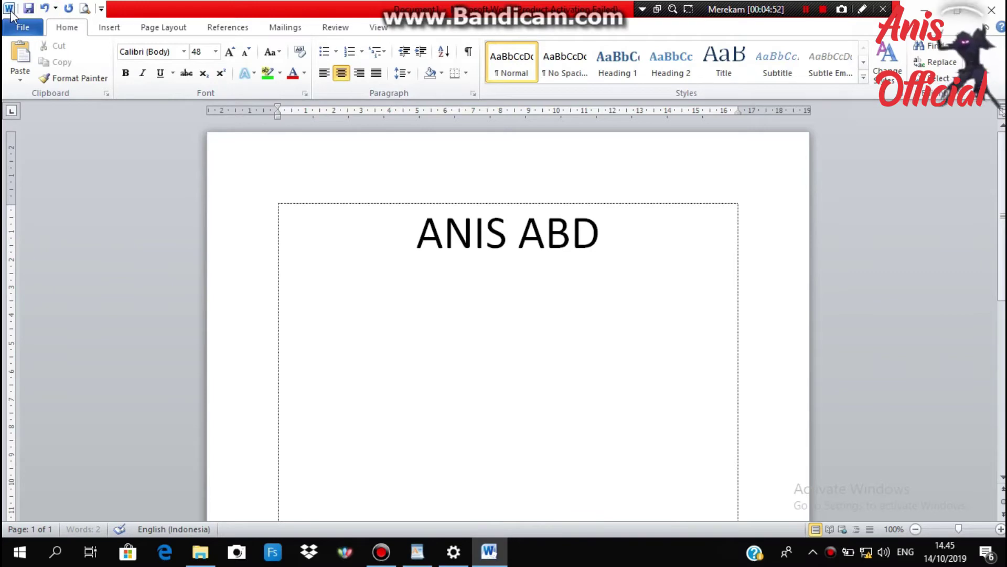
click(11, 15)
key(Escape)
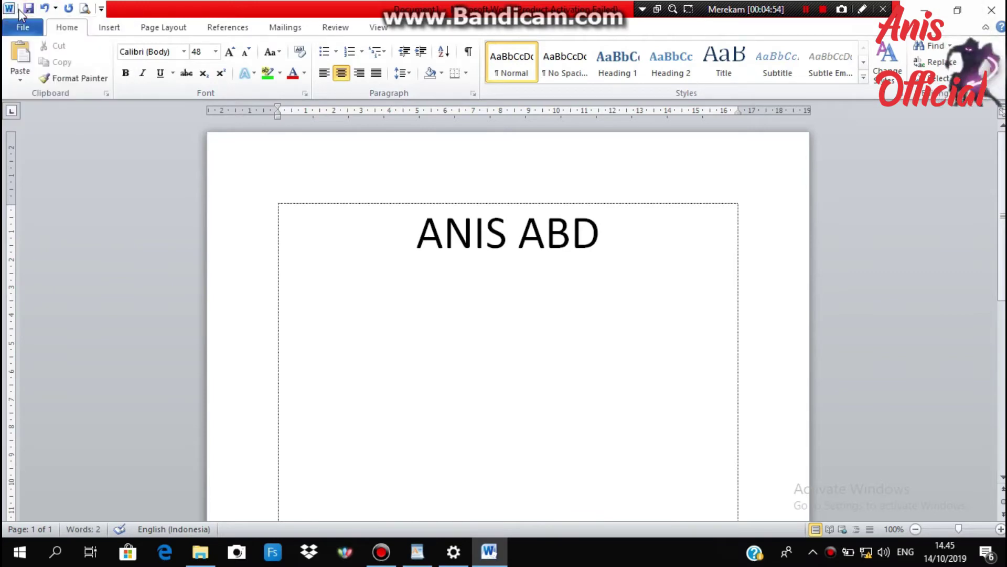
click(29, 8)
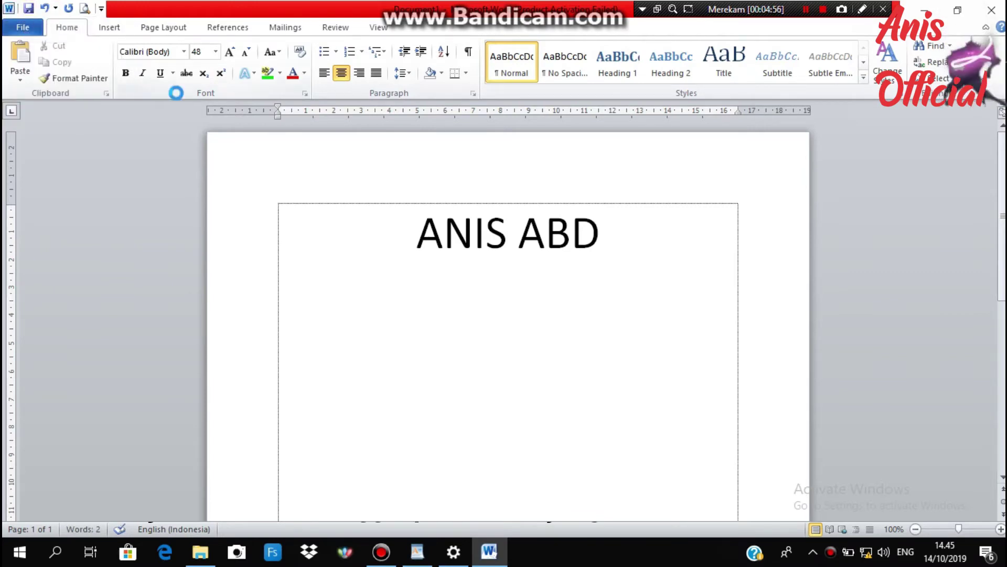
key(ctrl+p)
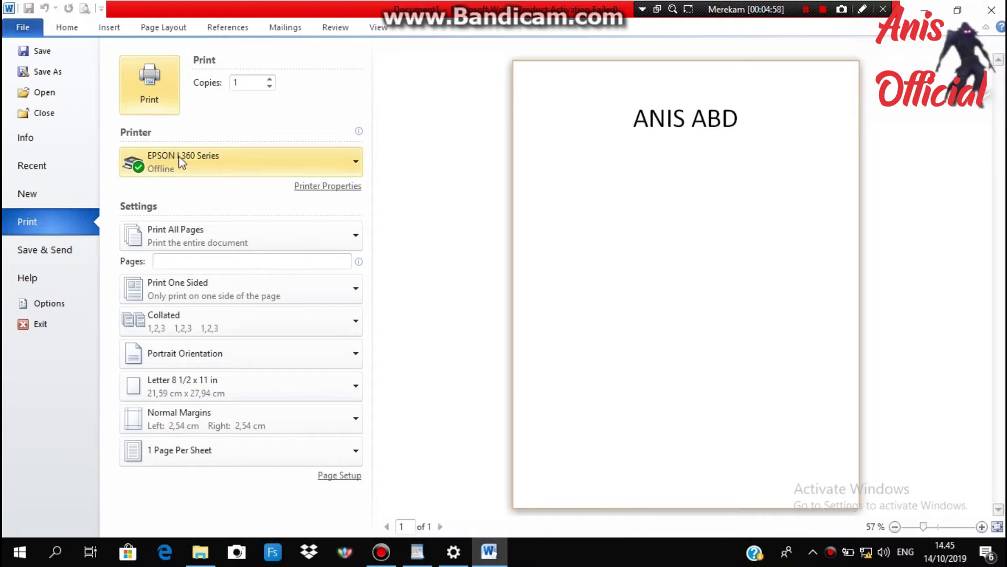
- Select the Canon MP280 series printer on 192.168.5.1 and print the document
click(344, 159)
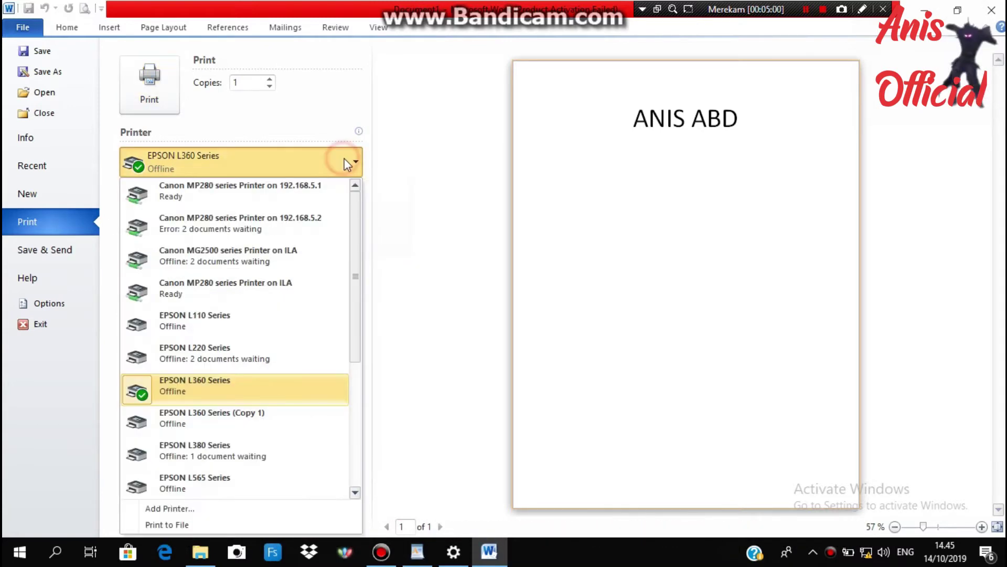
click(206, 198)
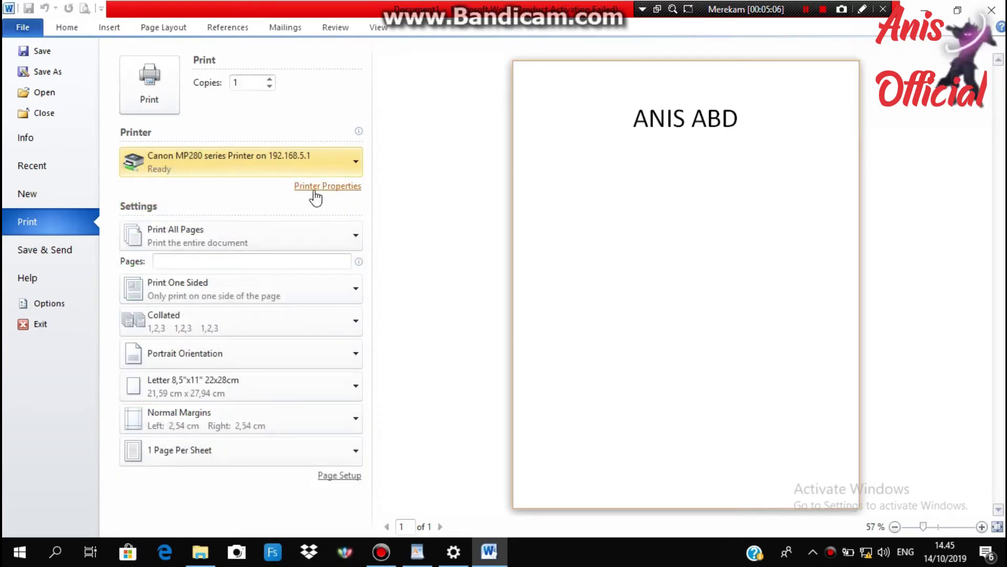
click(351, 155)
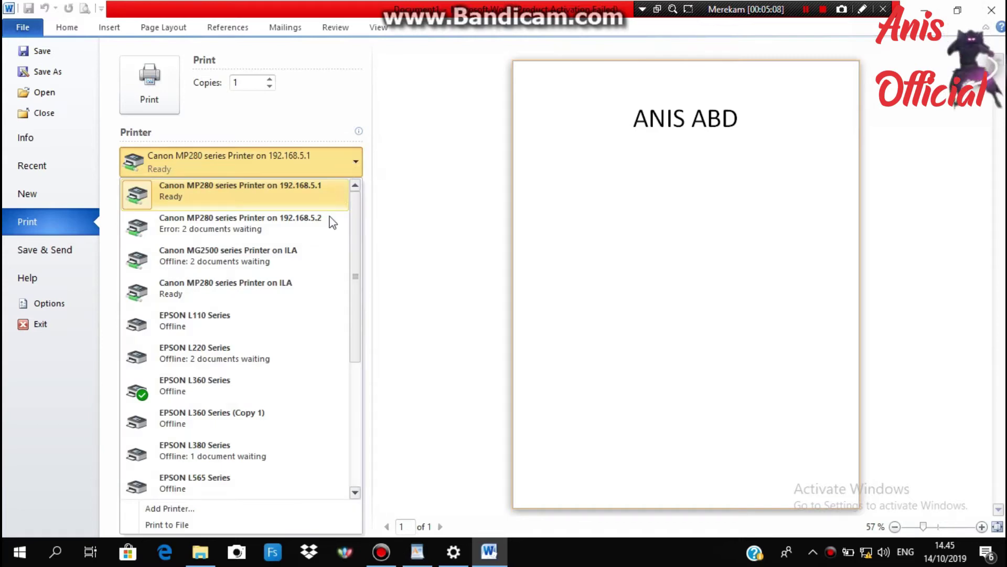
drag(359, 274, 375, 134)
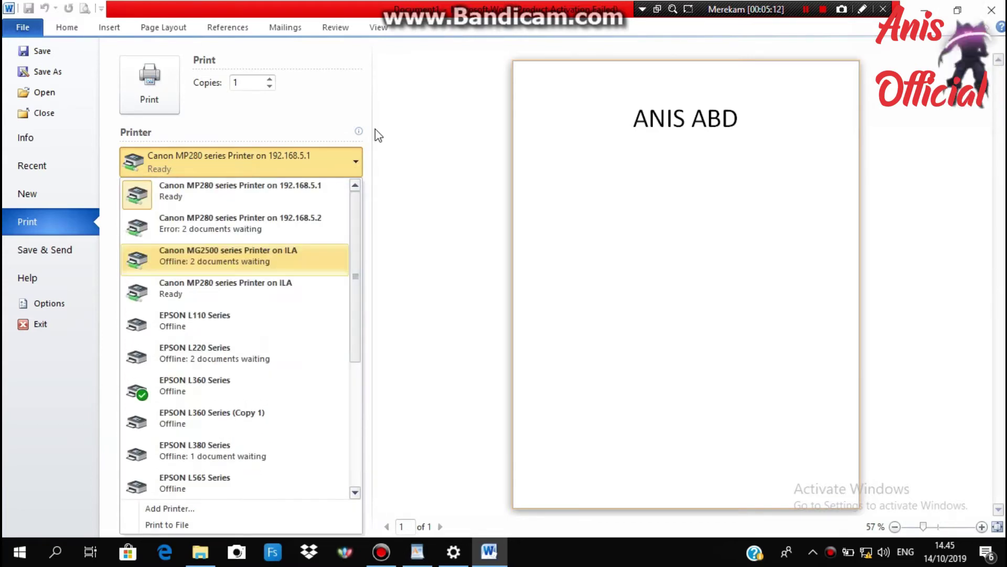
click(298, 202)
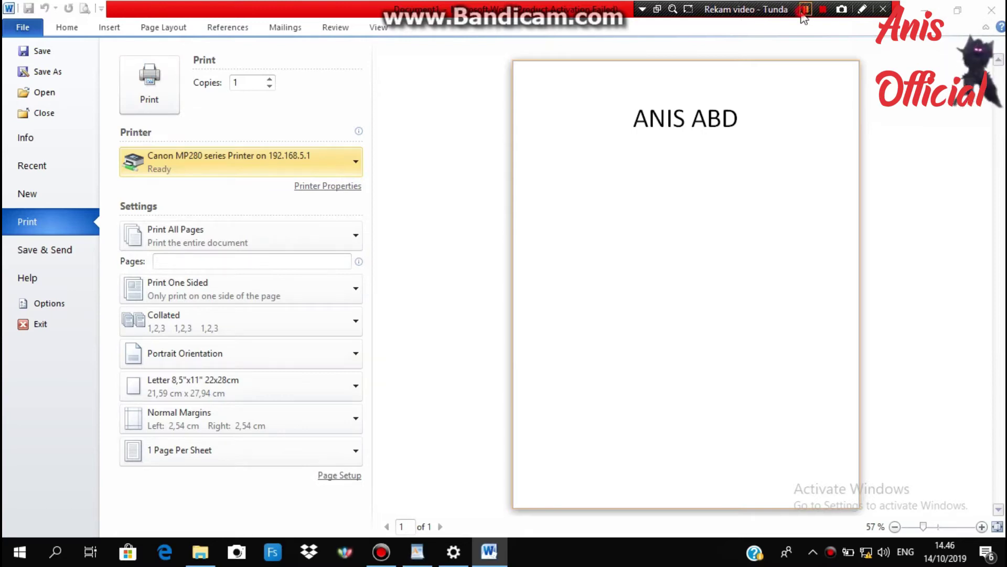
click(148, 98)
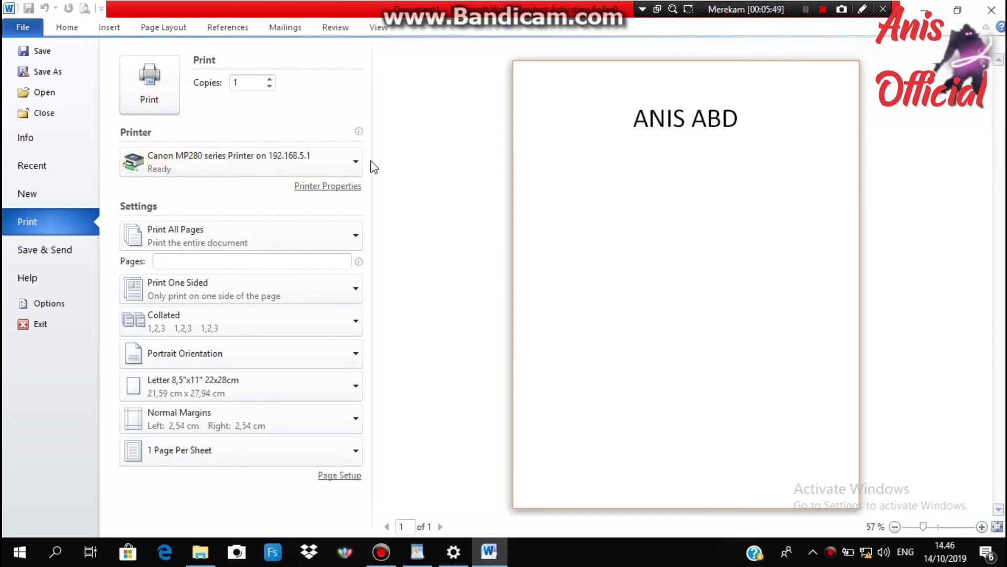
click(350, 162)
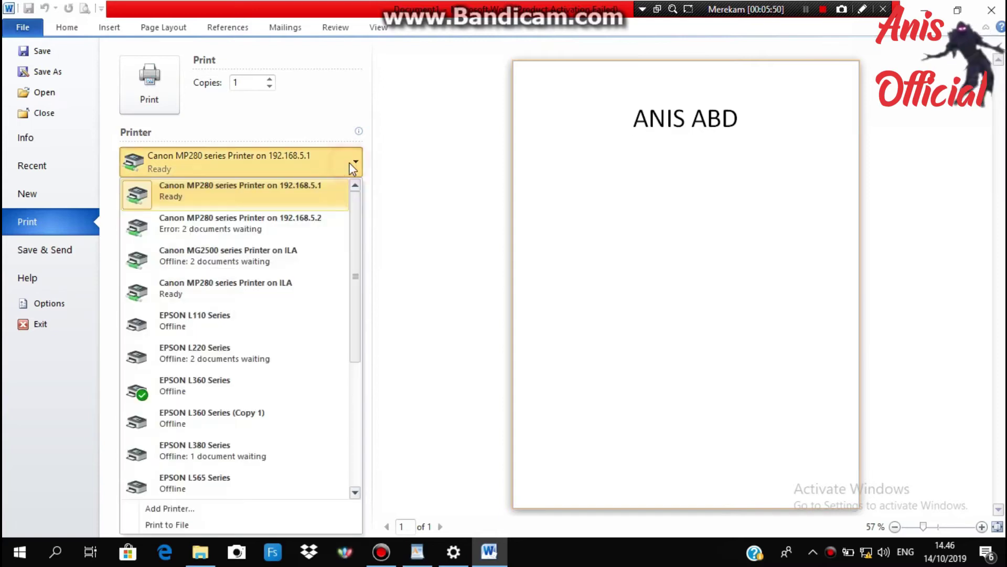
click(209, 286)
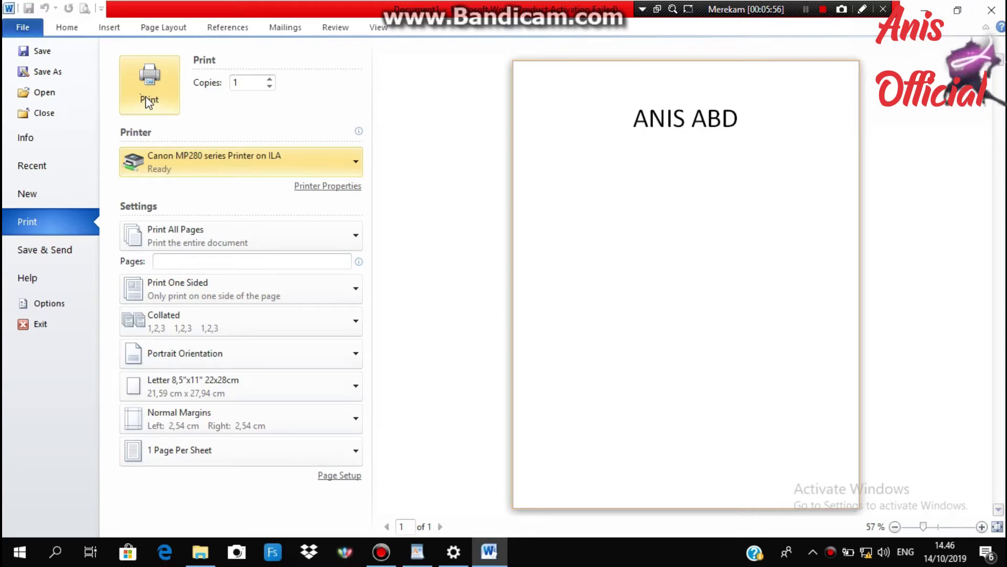
click(148, 102)
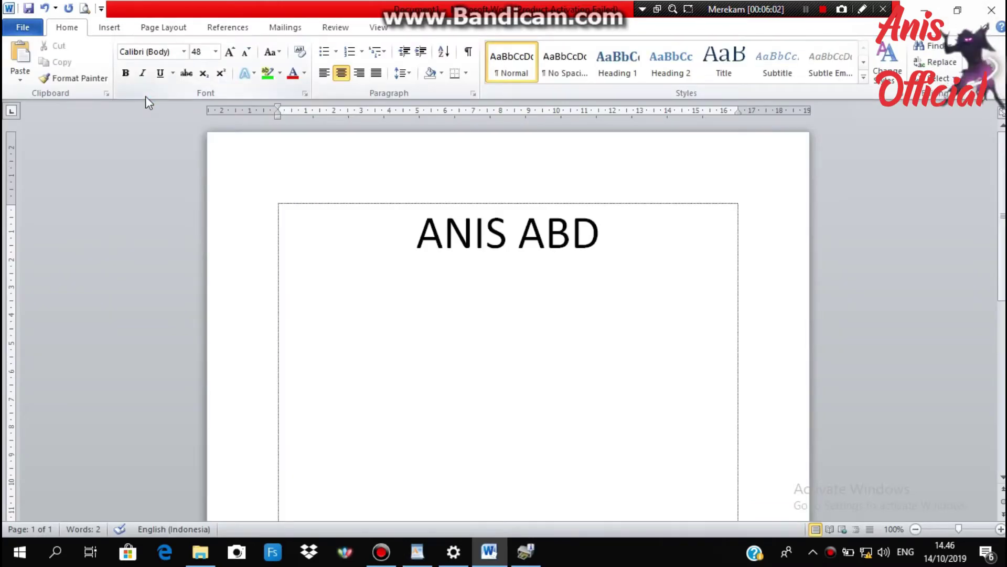
click(22, 27)
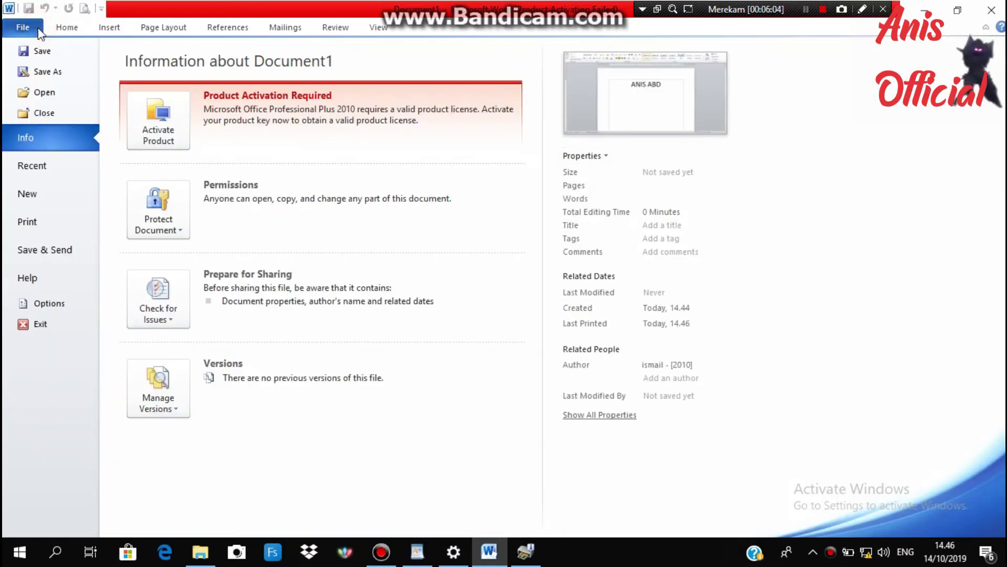
click(55, 220)
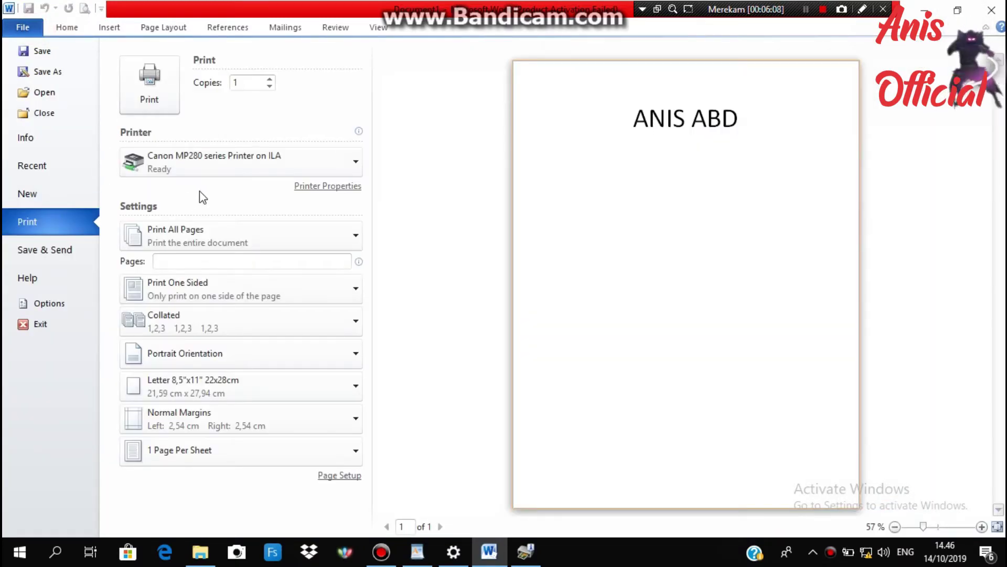
click(155, 80)
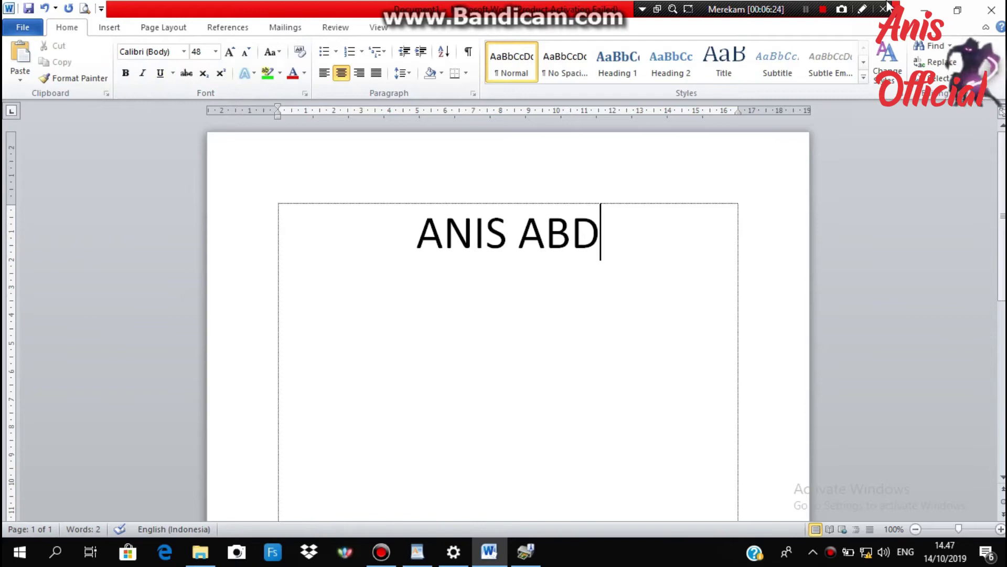
click(806, 11)
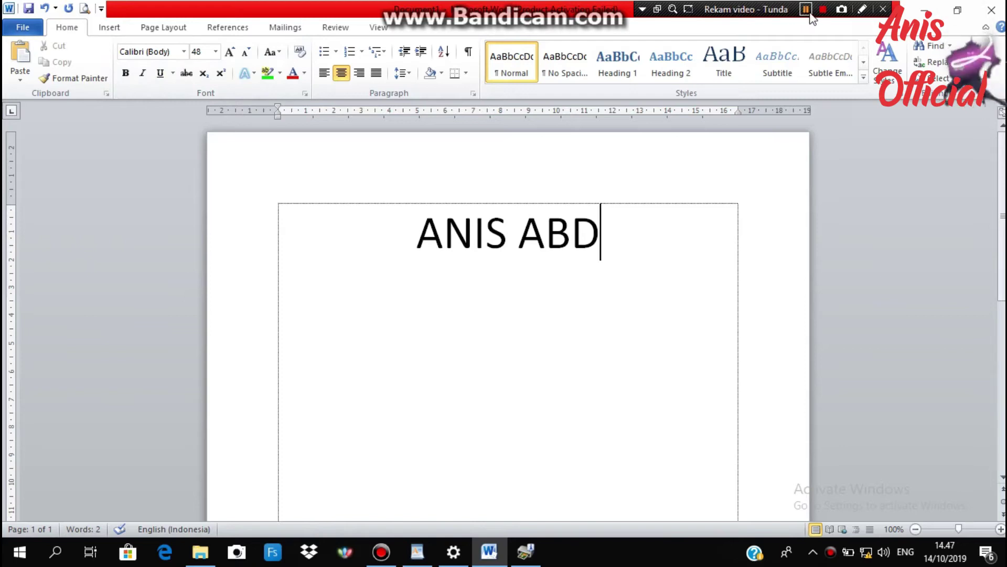